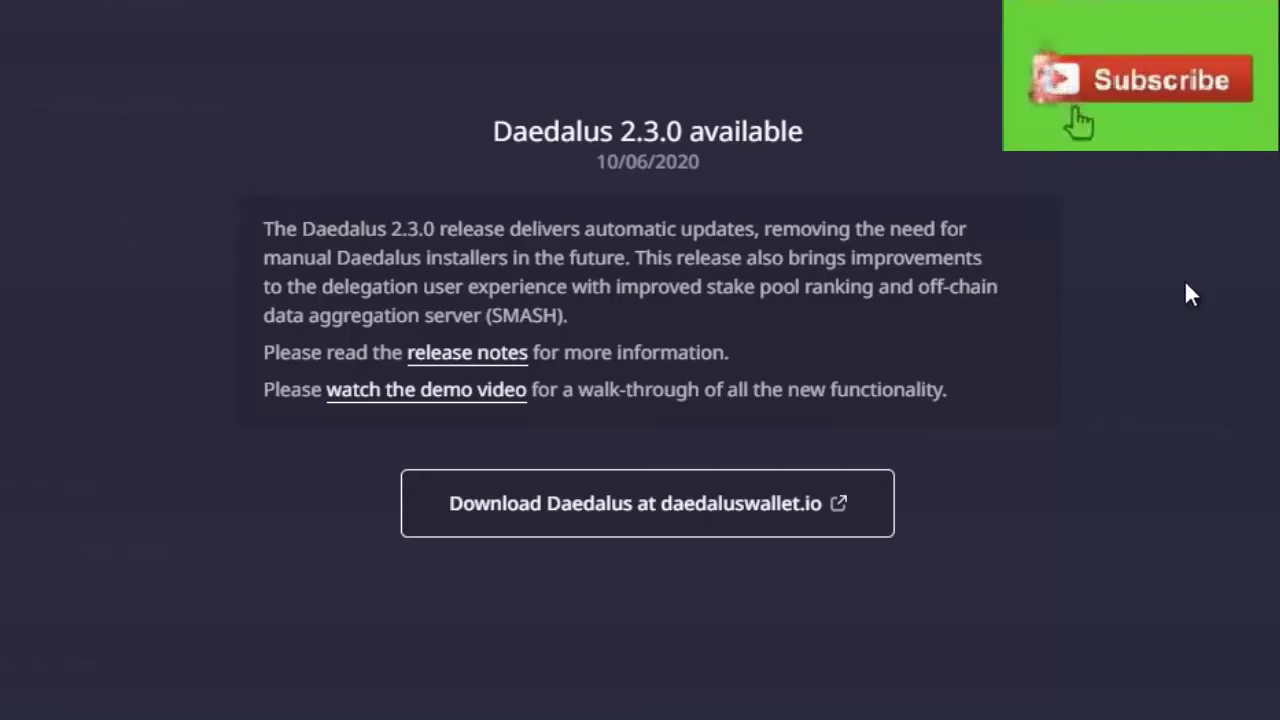
Step: Request the Windows 8.1/10 download of daedalus-2.3.0-mainnet-14606.exe from daedaluswallet.io
{"action": "left_click", "coordinate": [657, 522]}
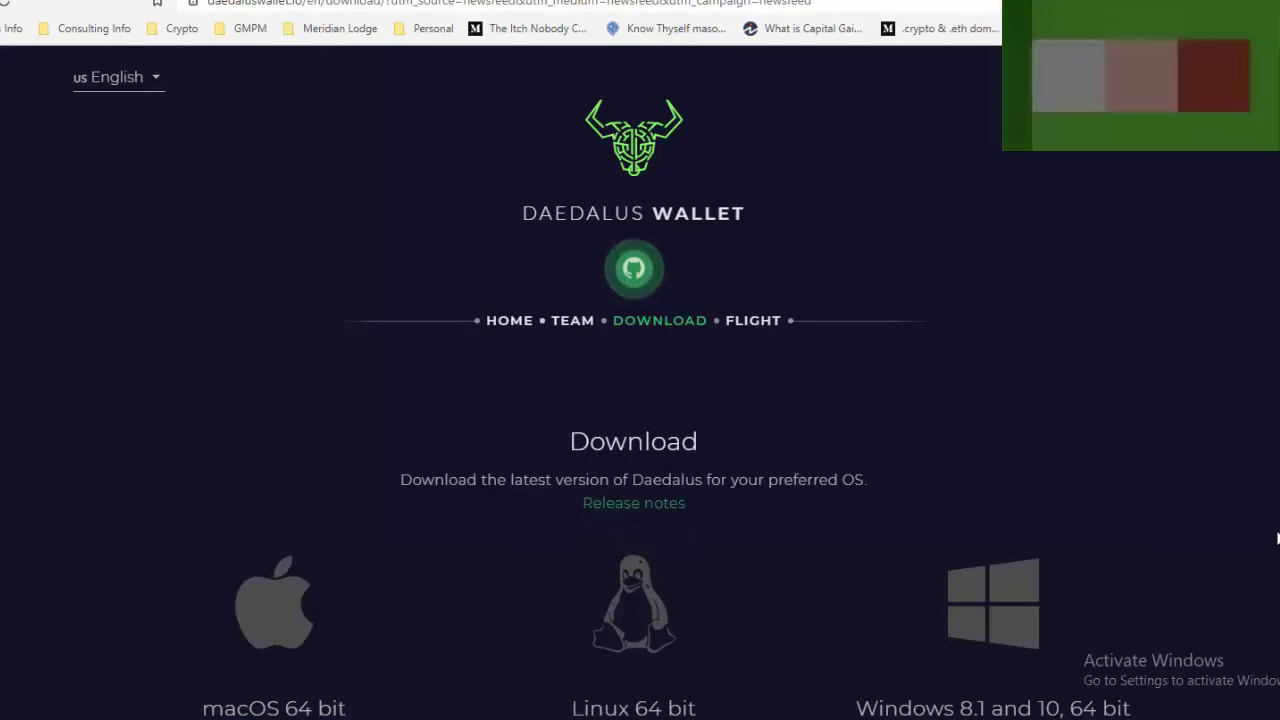
{"action": "scroll", "coordinate": [1277, 539], "scroll_direction": "down", "scroll_amount": 3}
{"action": "scroll", "coordinate": [1277, 539], "scroll_direction": "down", "scroll_amount": 2}
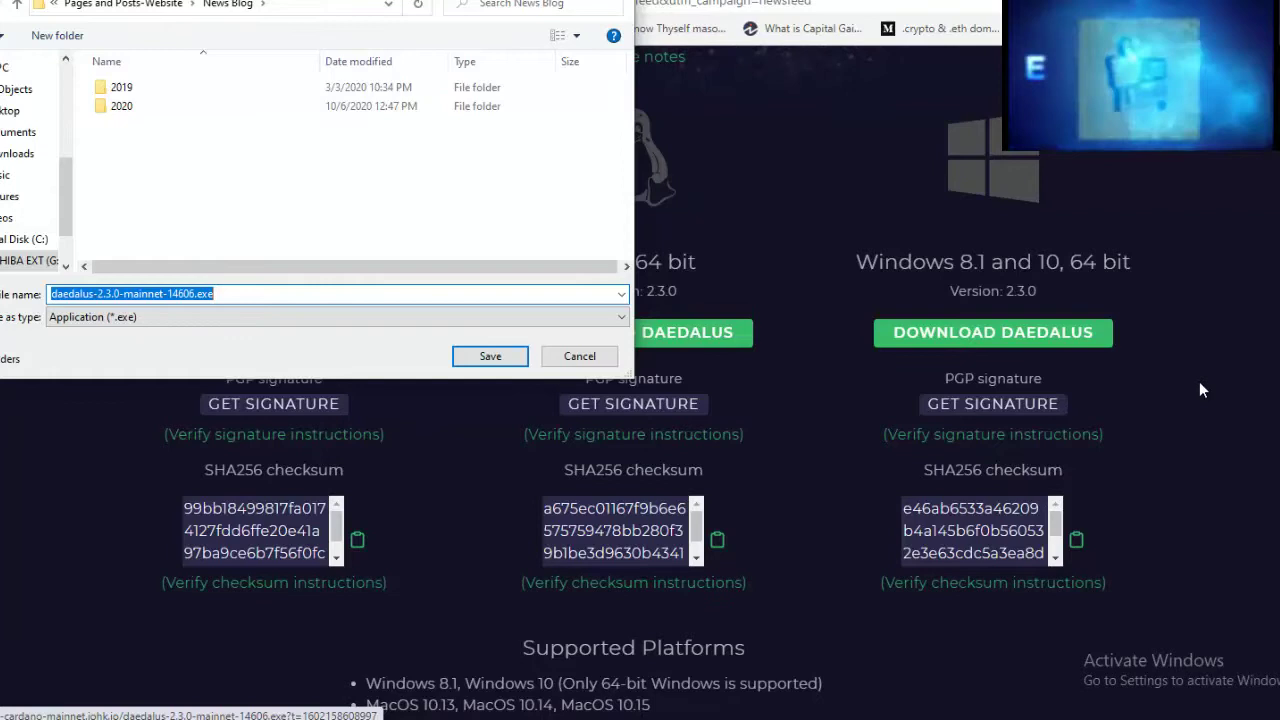
Step: Save and run daedalus-2.3.0-mainnet-14606.exe, completing the Daedalus Mainnet 2.3.0 installation
{"action": "left_click", "coordinate": [503, 358]}
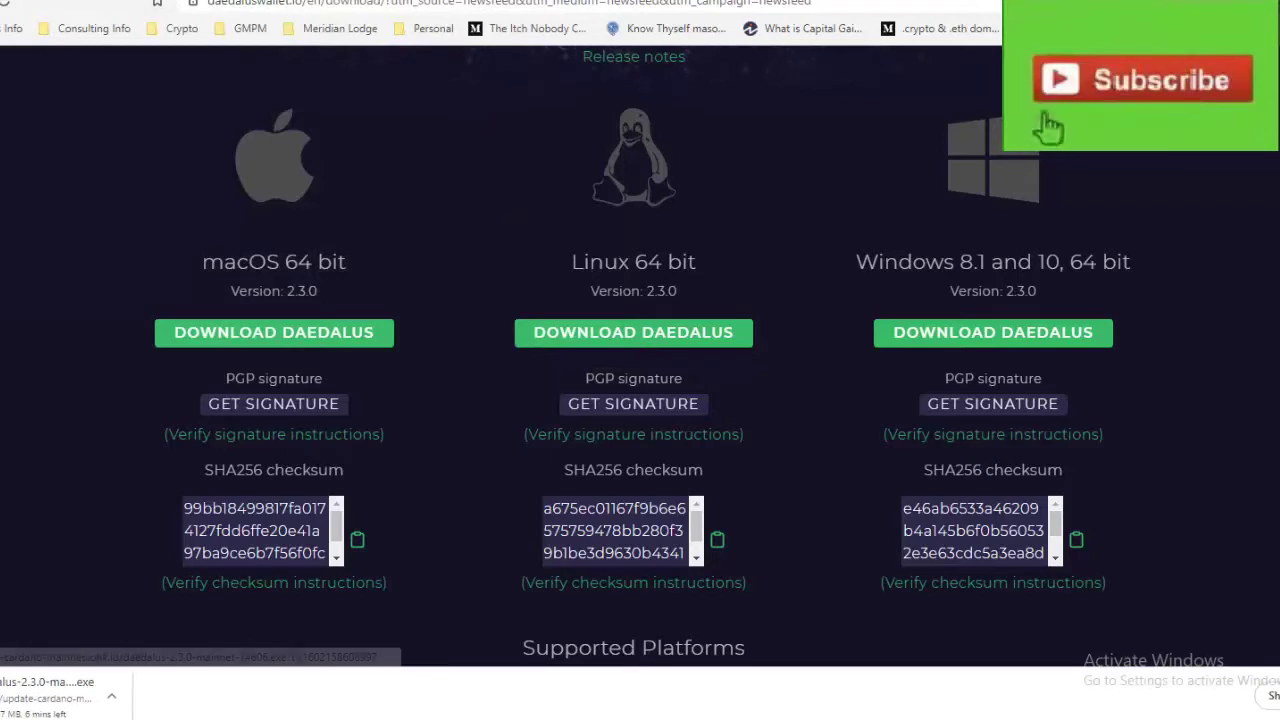
{"action": "left_click", "coordinate": [111, 700]}
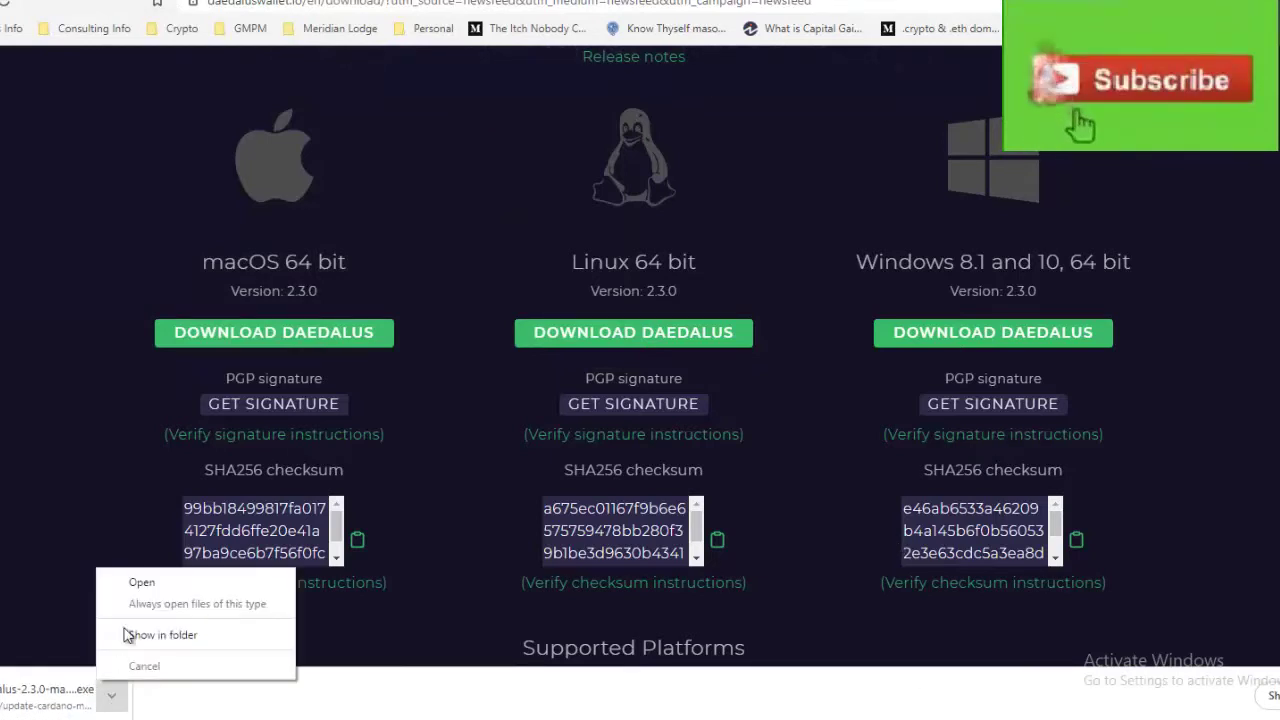
{"action": "left_click", "coordinate": [141, 582]}
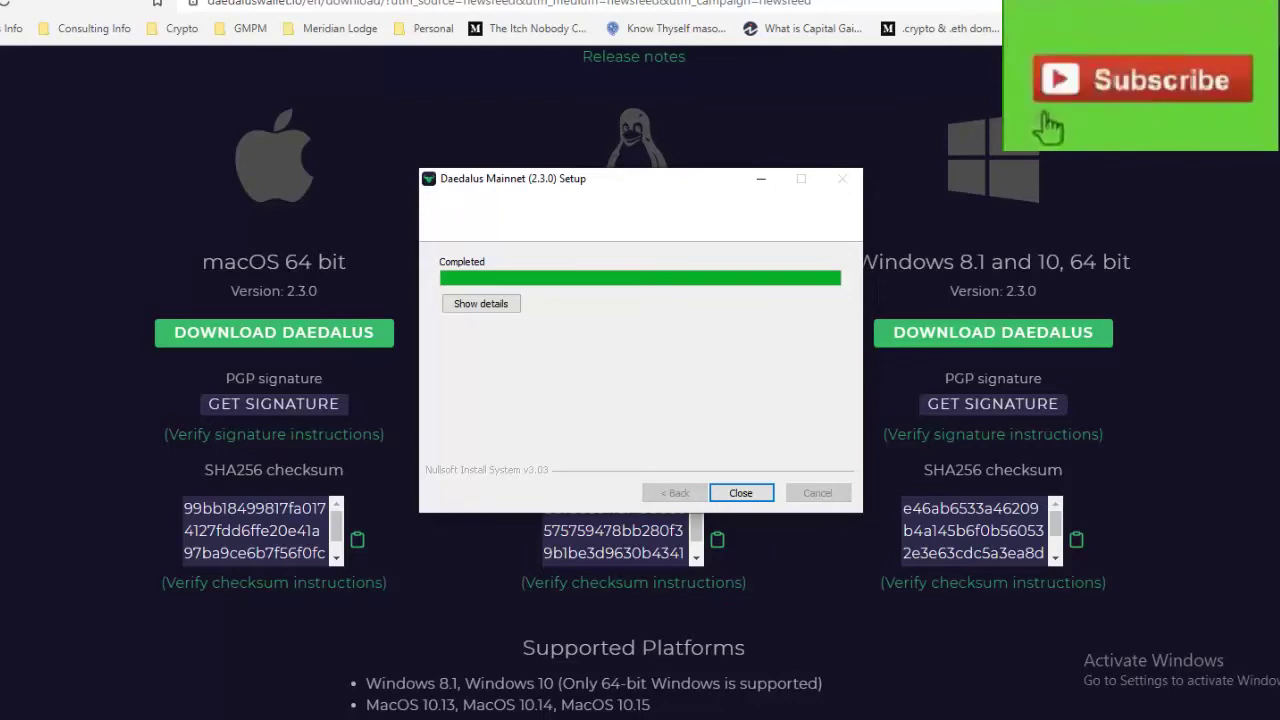
{"action": "left_click", "coordinate": [741, 493]}
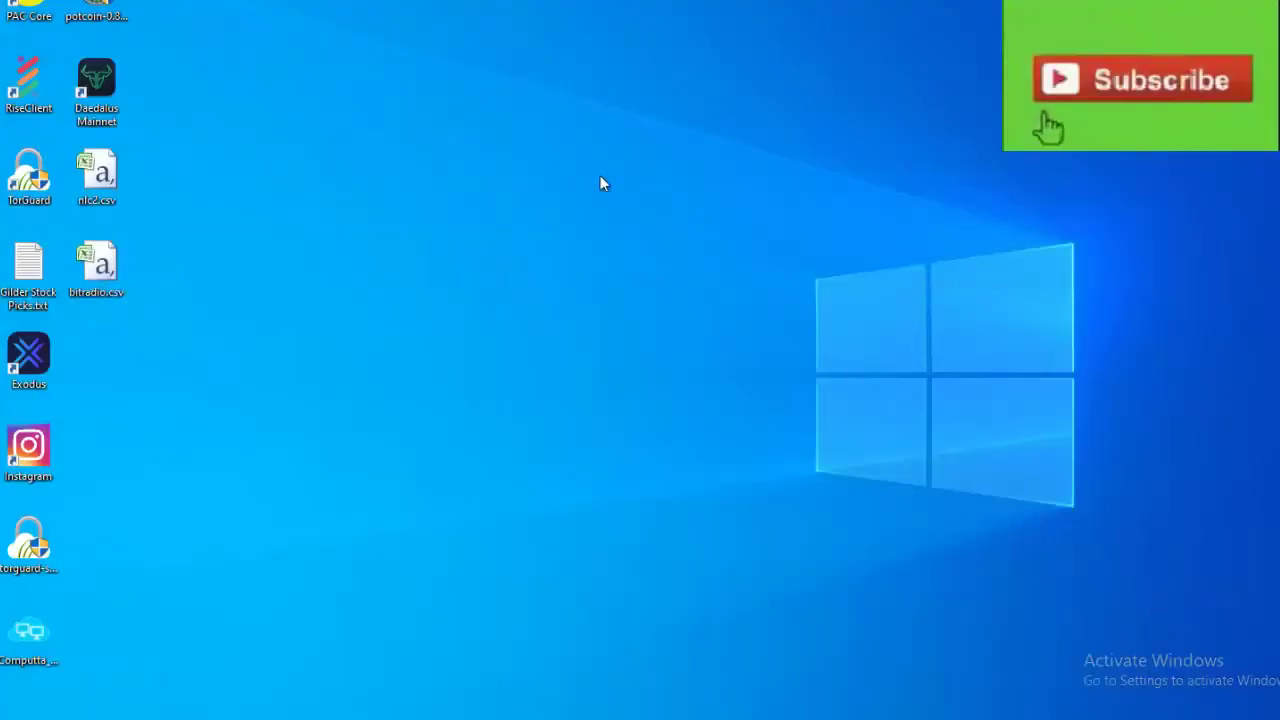
{"action": "right_click", "coordinate": [109, 75]}
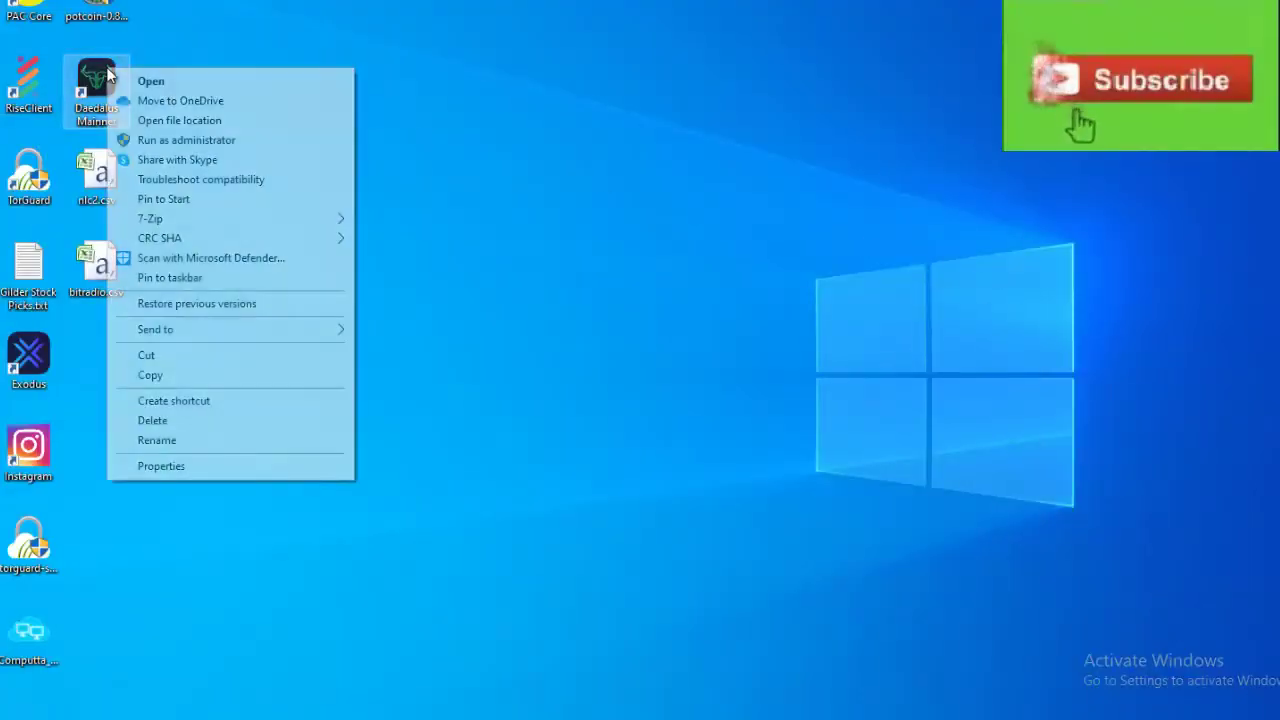
Step: Launch Daedalus Mainnet from its desktop shortcut and let it sync to epoch 222
{"action": "left_click", "coordinate": [143, 80]}
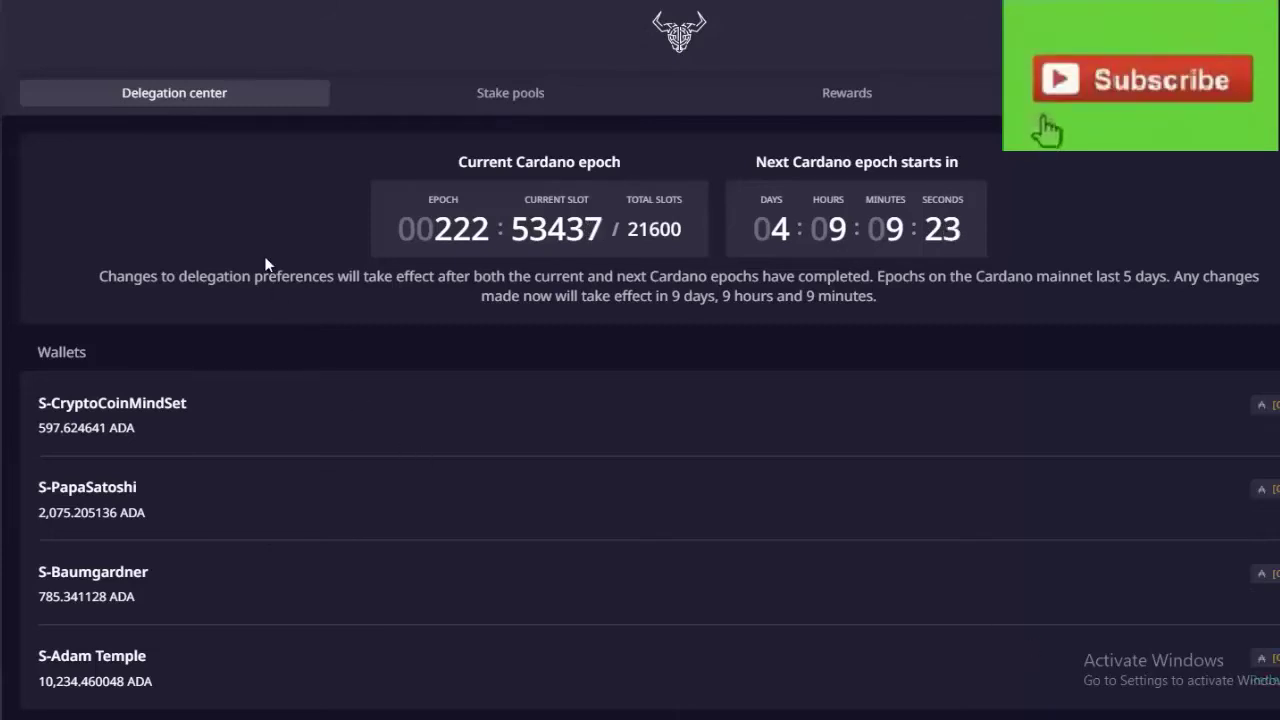
{"action": "left_click", "coordinate": [513, 98]}
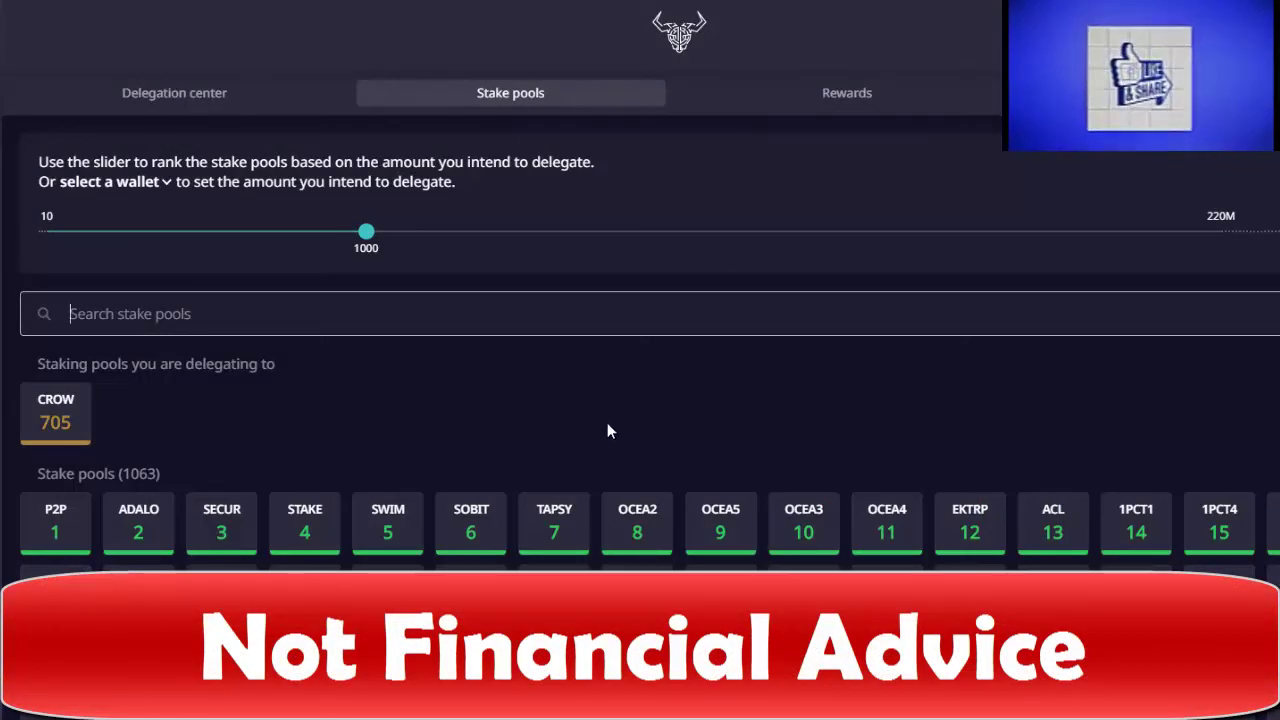
{"action": "left_click", "coordinate": [200, 95]}
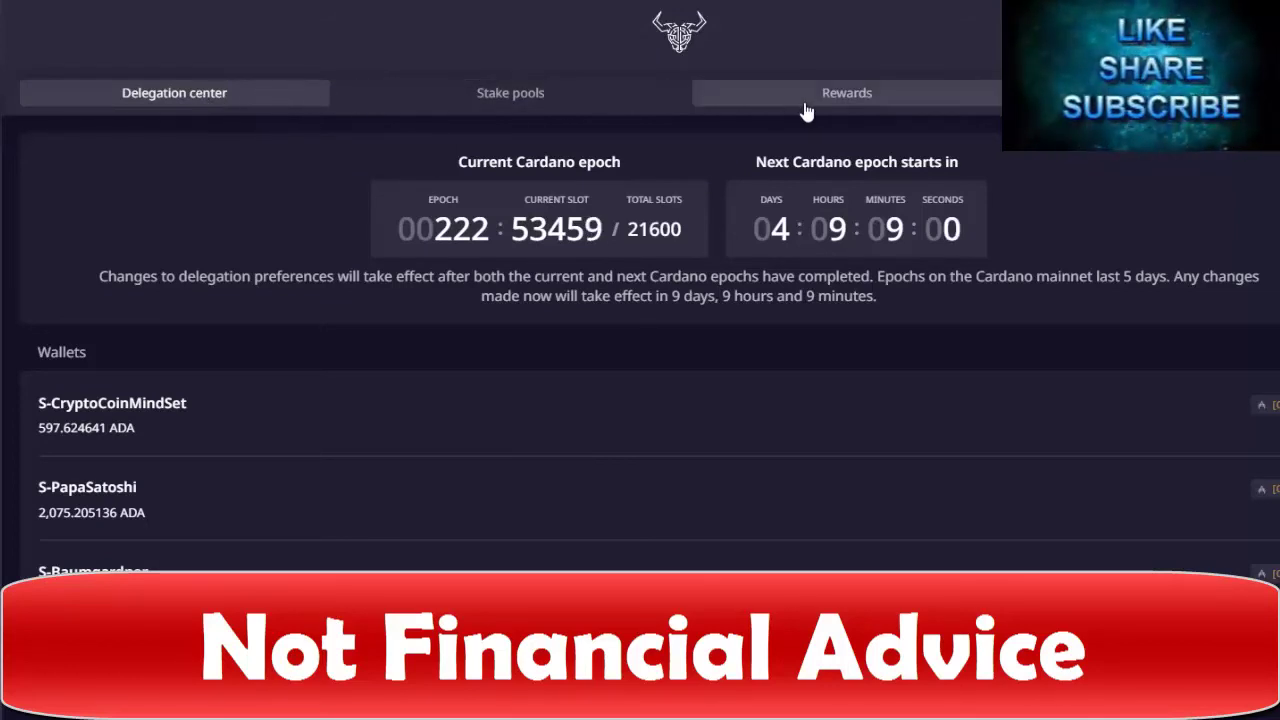
Step: Show the Rewards tab listing ADA rewards earned by each of the four wallets
{"action": "left_click", "coordinate": [845, 95]}
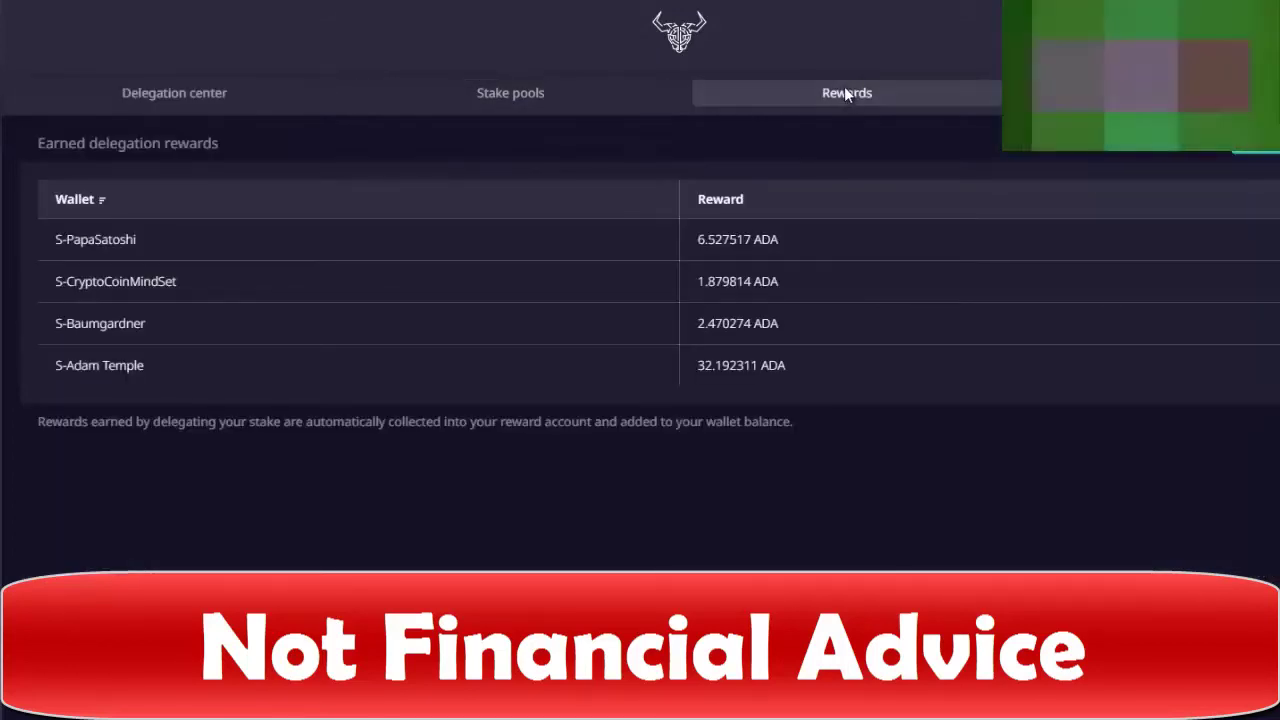